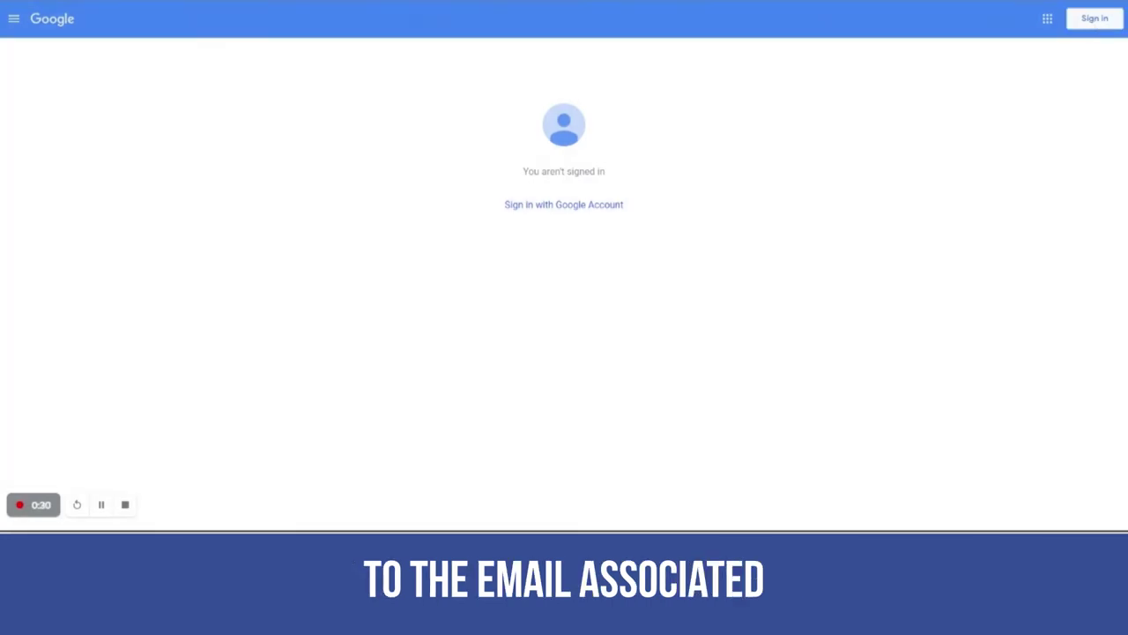
# Sign in with the business Google account to load the Leads dashboard
pyautogui.click(1092, 22)
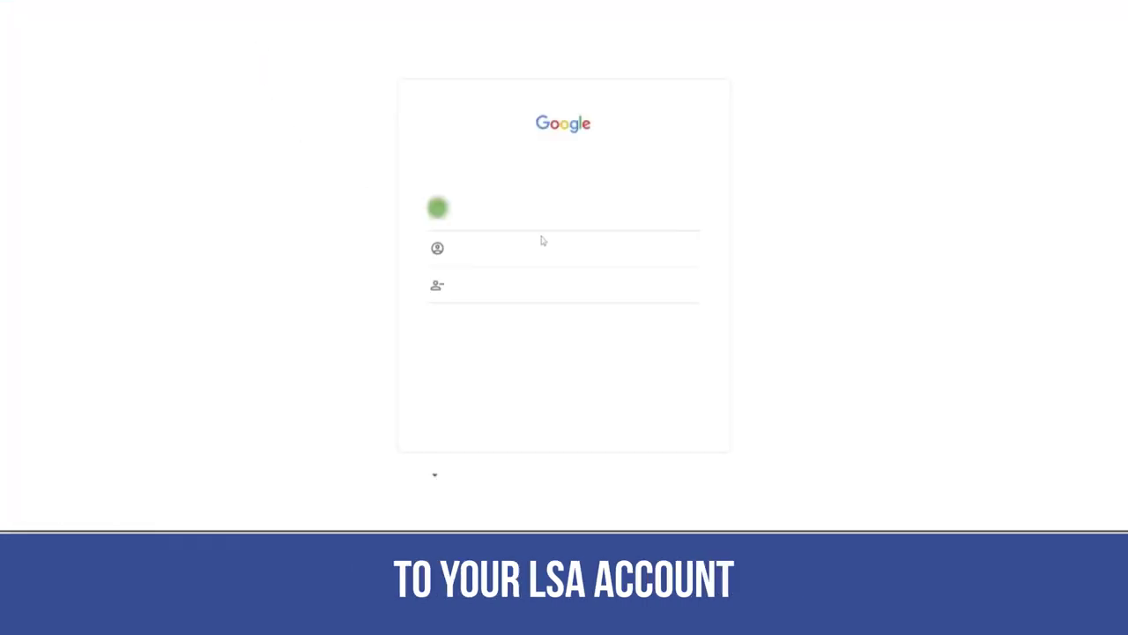
pyautogui.click(594, 222)
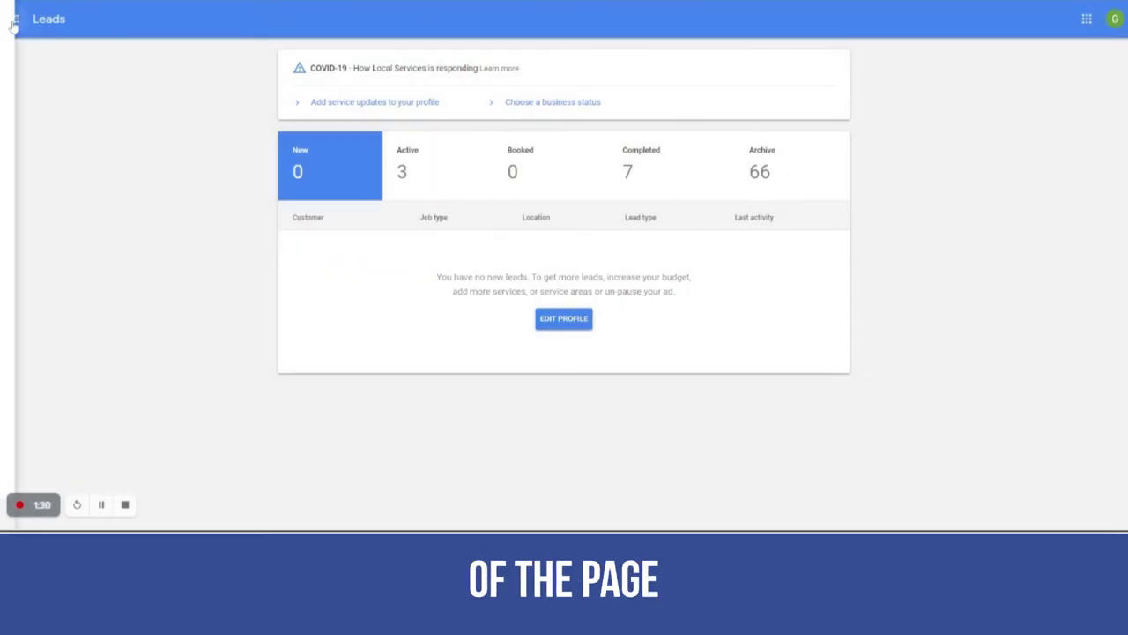
# Go to Account Access via the navigation drawer to view the three users
pyautogui.click(14, 21)
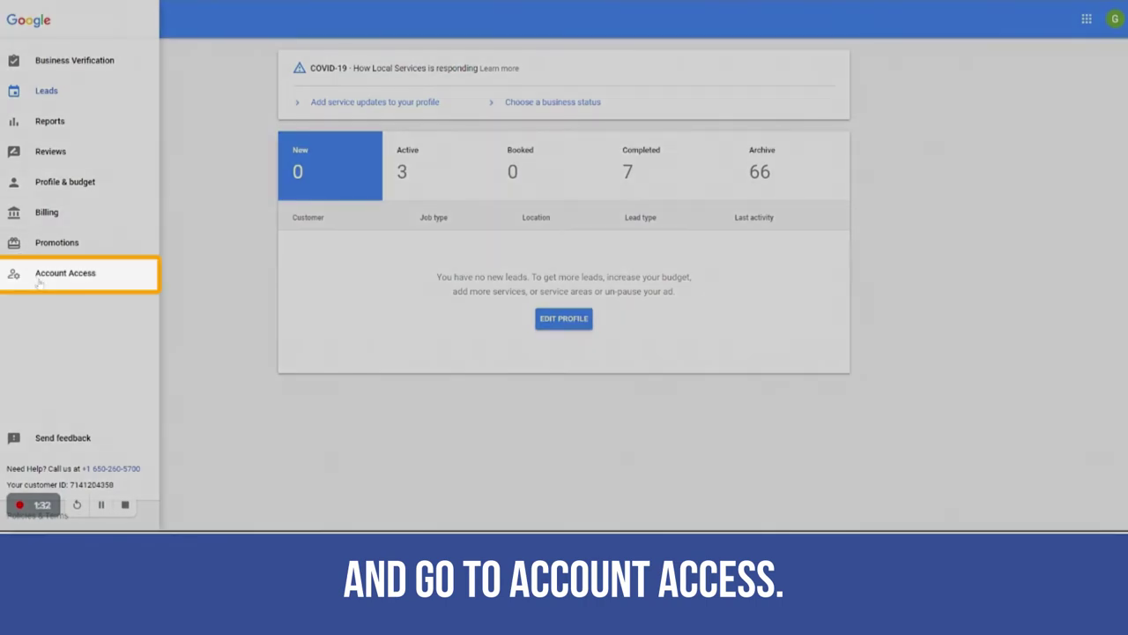
pyautogui.click(39, 280)
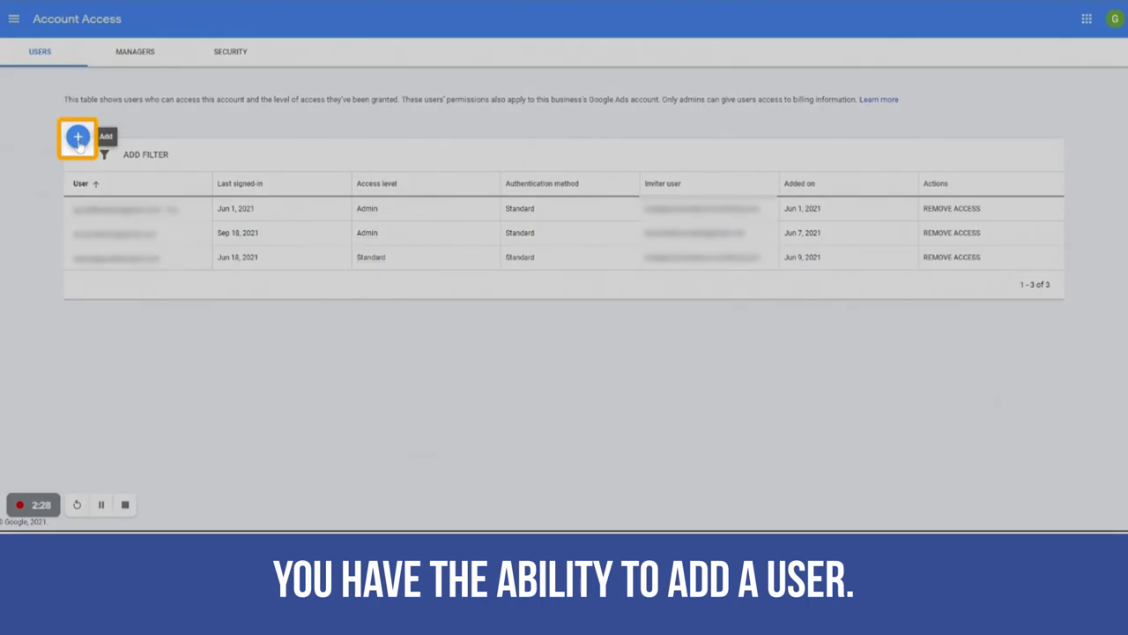
# Bring up the add-user invite form, then view the two linked Google Ads manager accounts
pyautogui.click(77, 139)
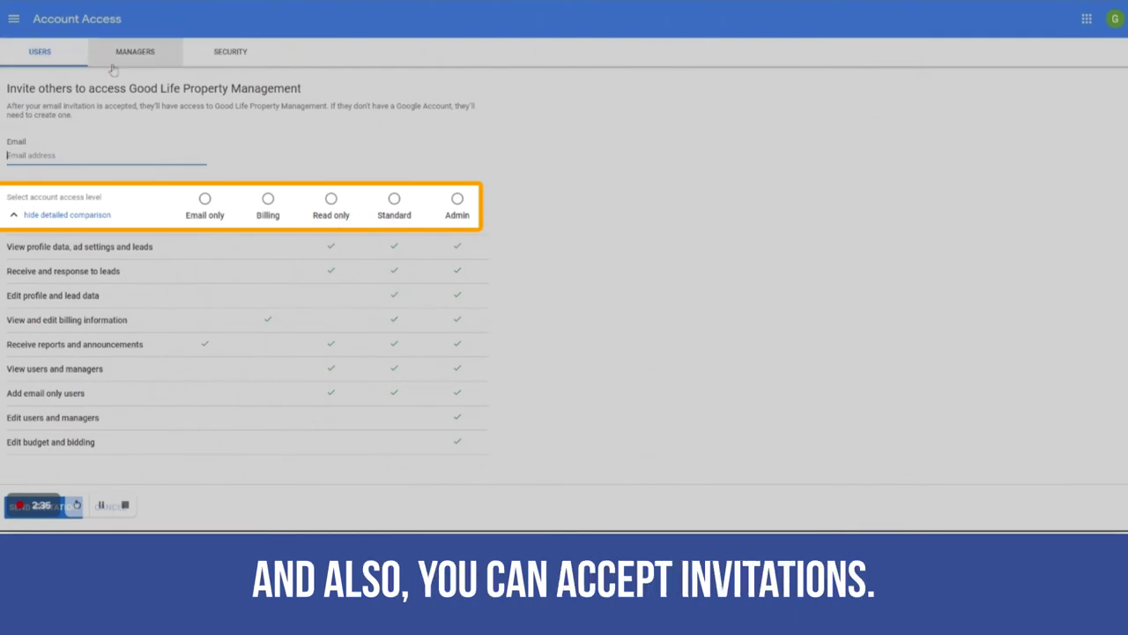
pyautogui.click(118, 67)
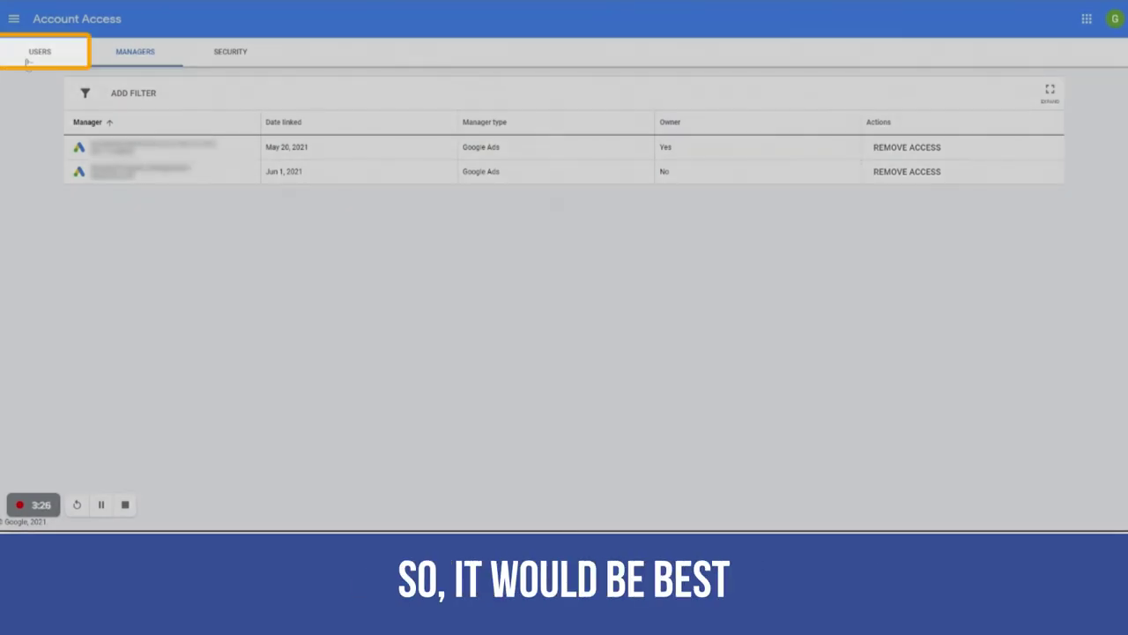
# Switch back to the Users tab listing the three account users
pyautogui.click(30, 60)
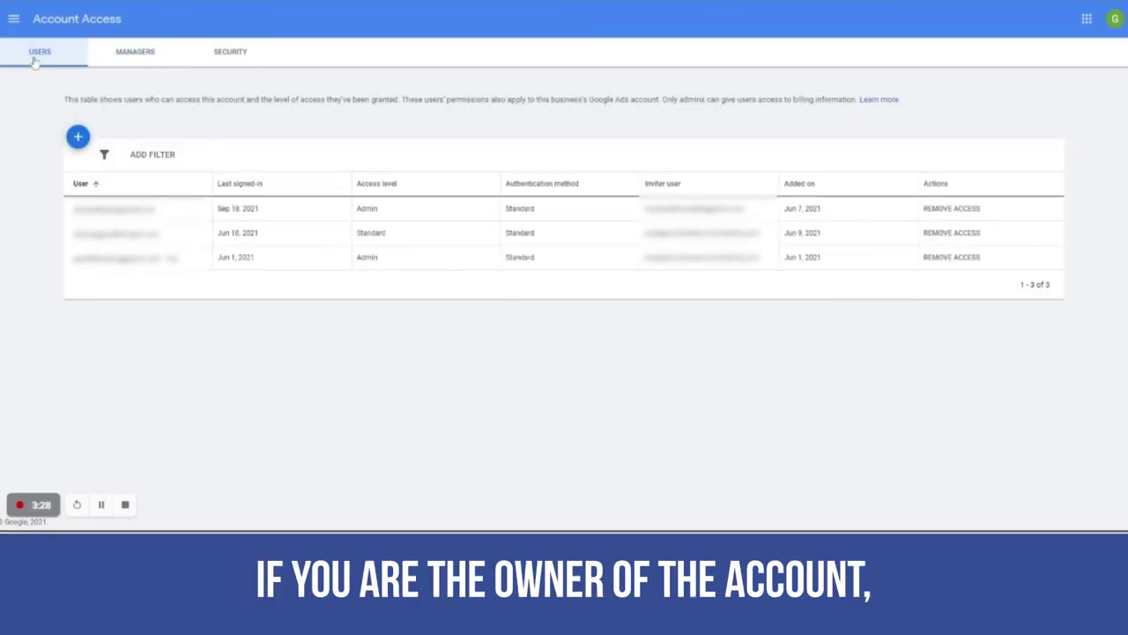